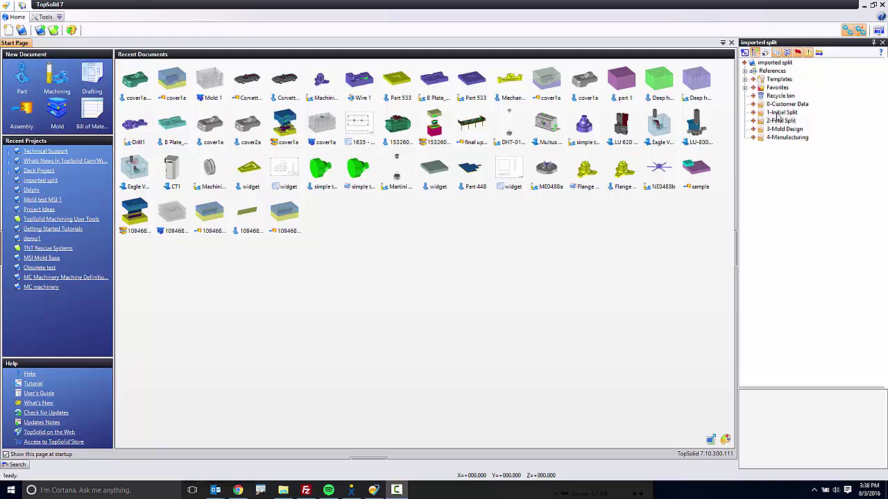
- Select the 2-Final Split folder in the imported split project tree
click(780, 120)
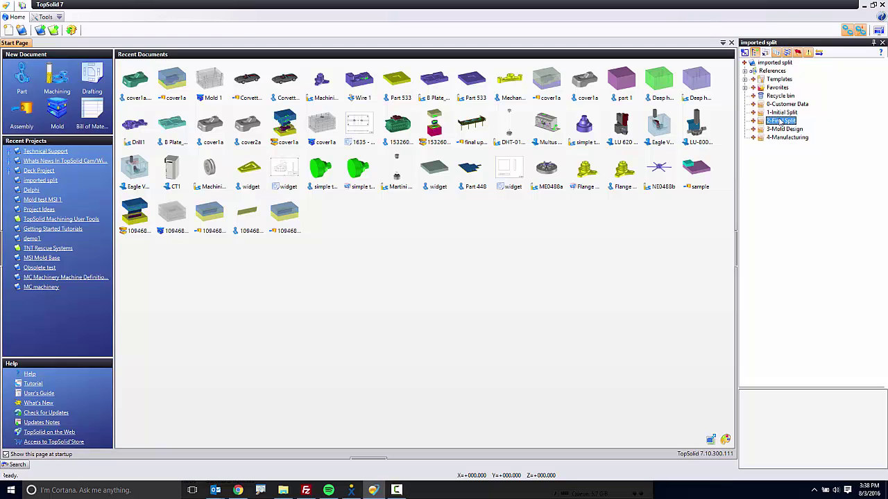
- Import 'Core Cavity with action insert.x_t' into 2-Final Split with Parasolid conversion
right_click(781, 122)
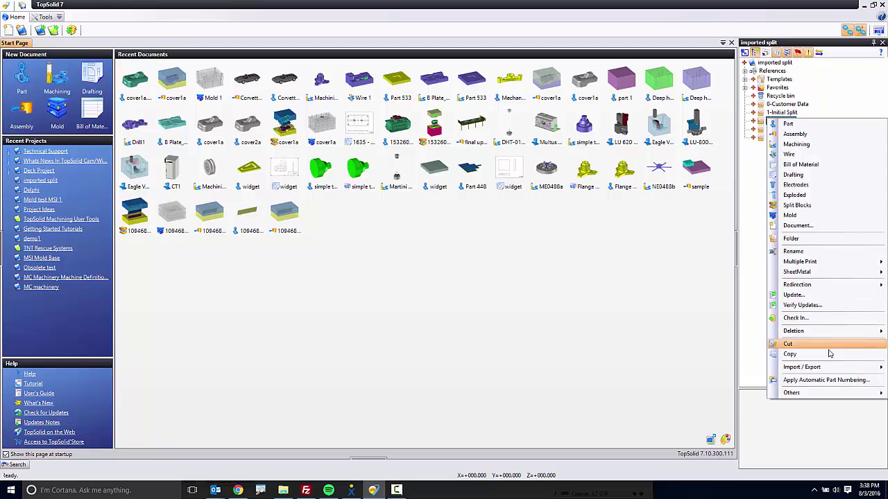
mouse_move(826, 367)
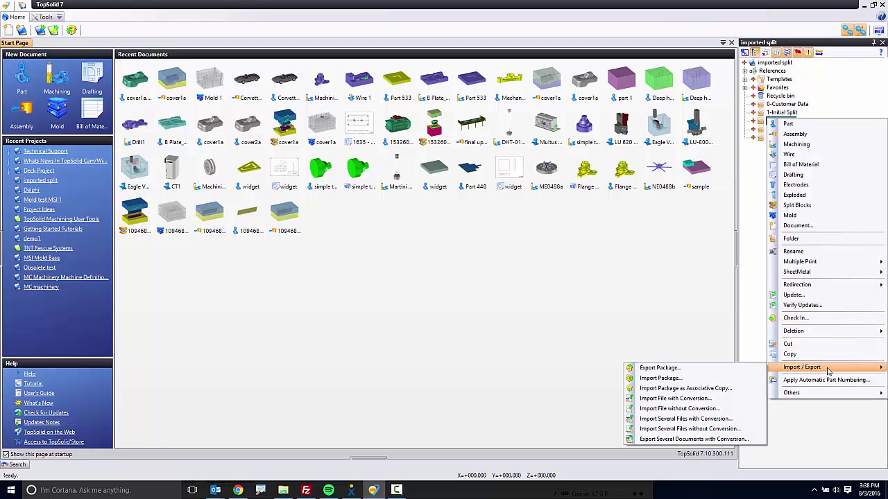
click(713, 401)
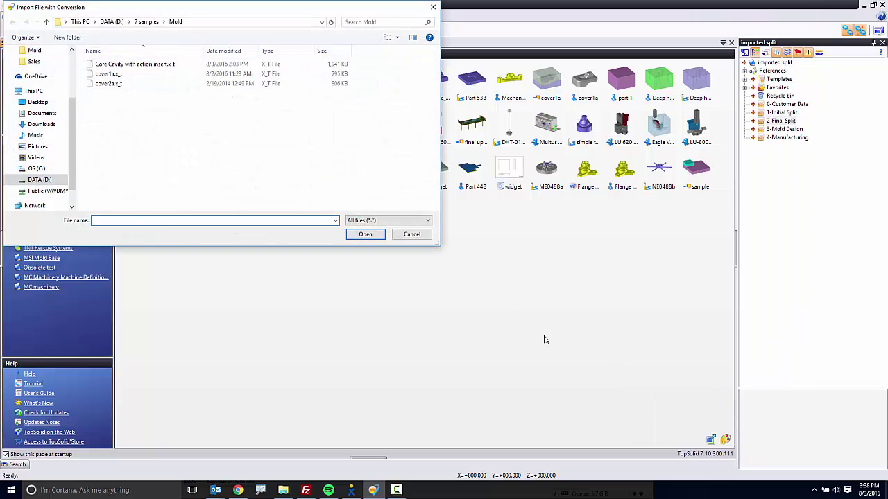
click(138, 64)
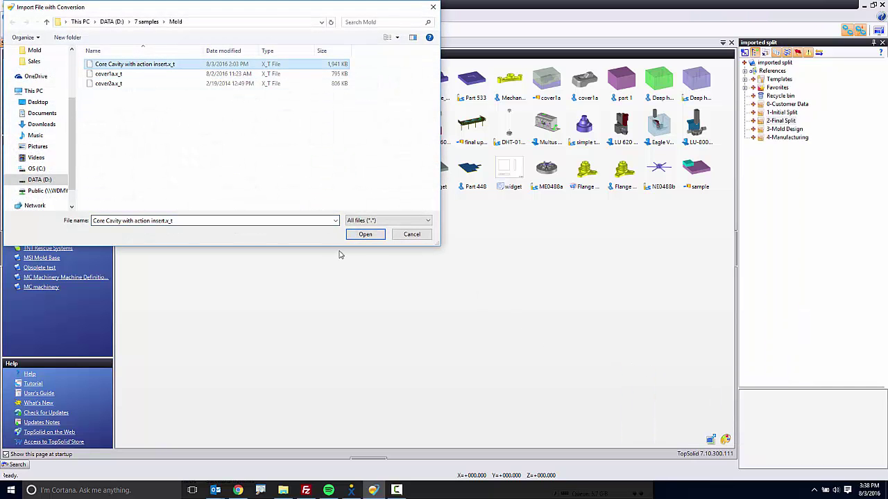
click(363, 235)
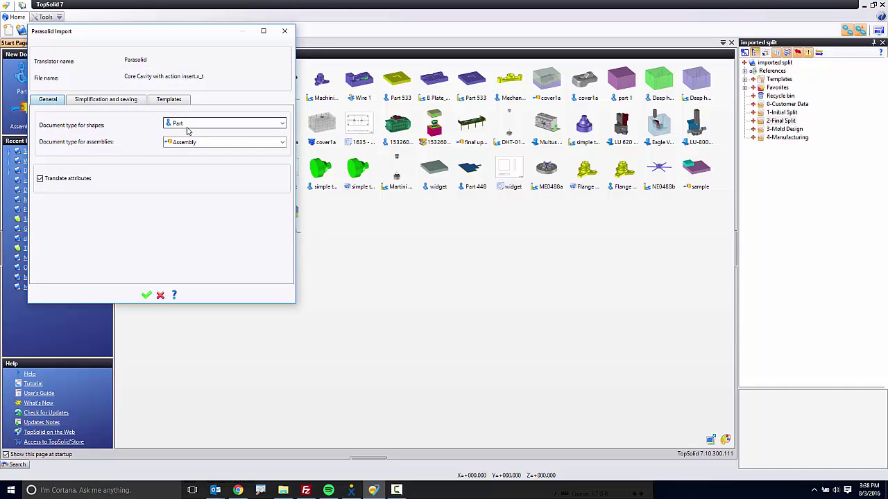
click(146, 295)
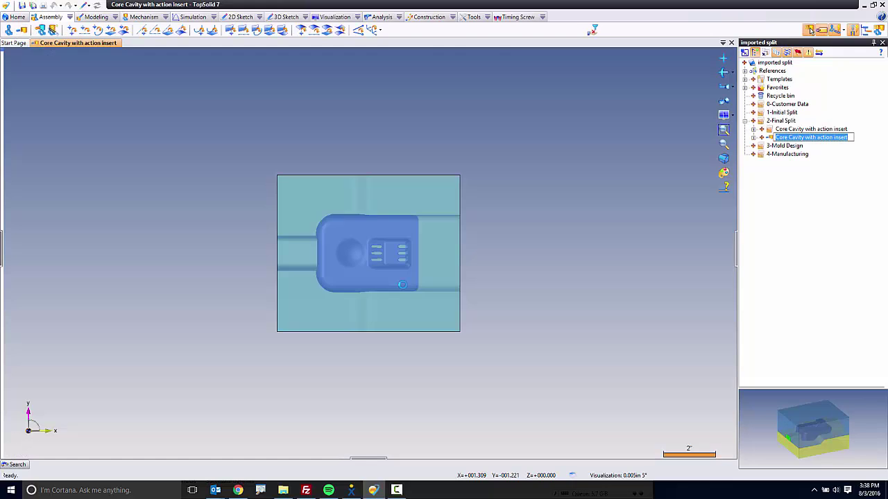
- Accept the imported assembly's name and expand and select the project's References node
click(842, 235)
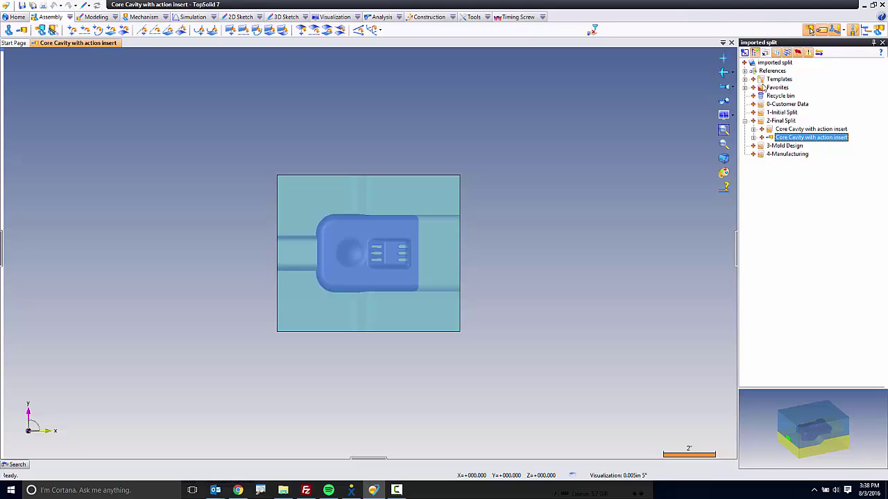
click(747, 70)
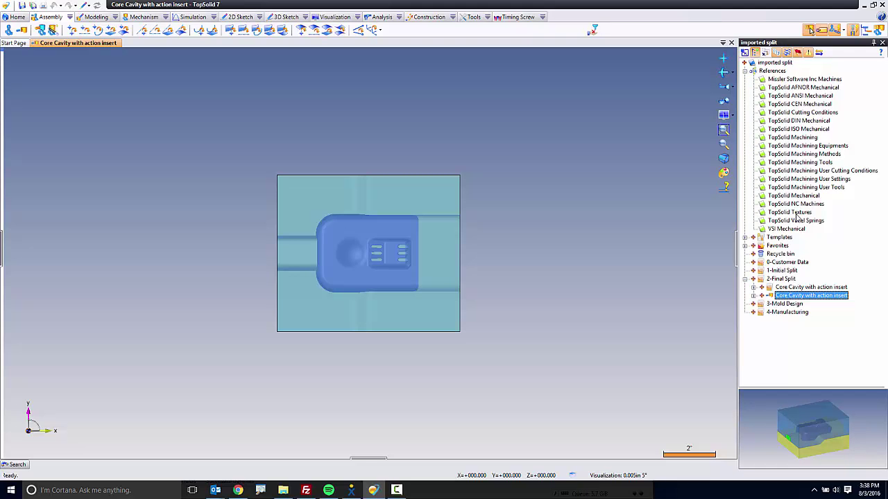
click(775, 72)
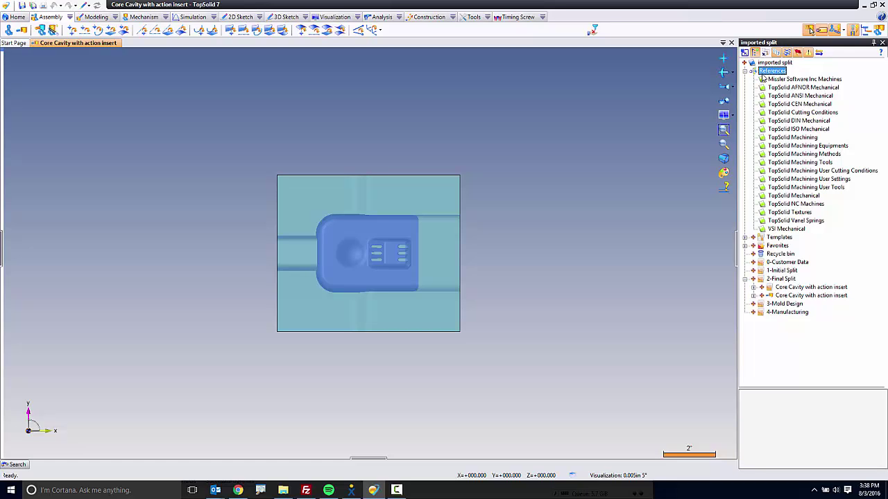
- Reference the TopSolid DME Inch Tooling, TopSolid Hasco Tooling and TopSolid Tooling libraries
right_click(764, 72)
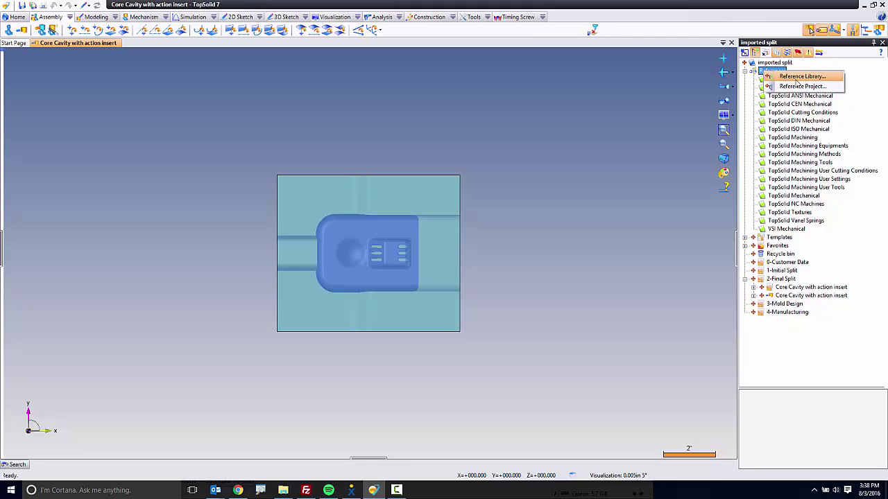
click(797, 77)
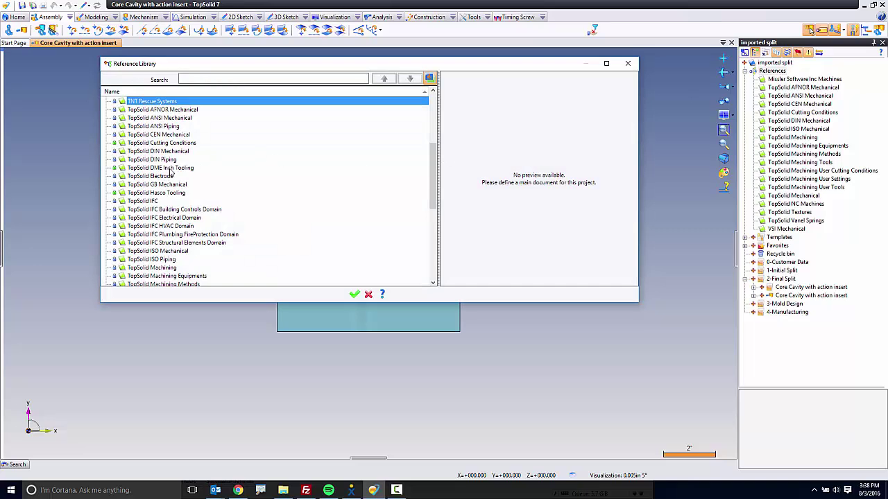
ctrl+click(169, 169)
ctrl+click(168, 194)
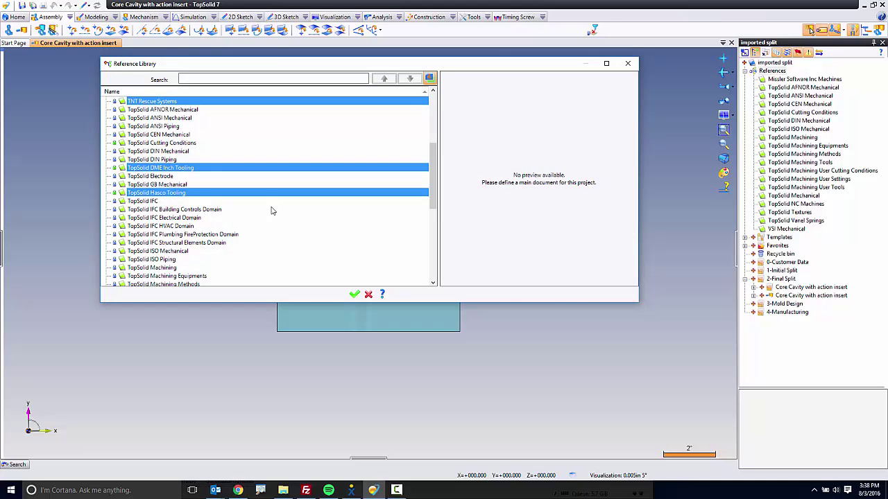
click(170, 171)
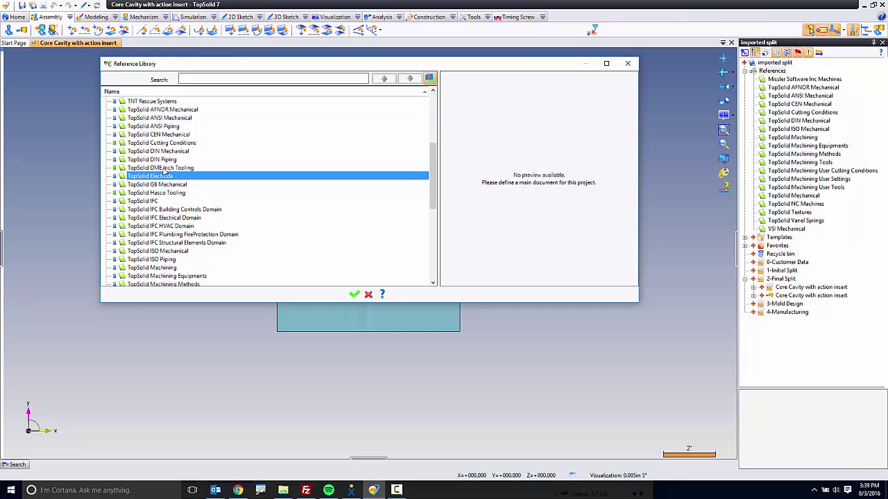
ctrl+click(172, 193)
scroll(219, 205, down, 4)
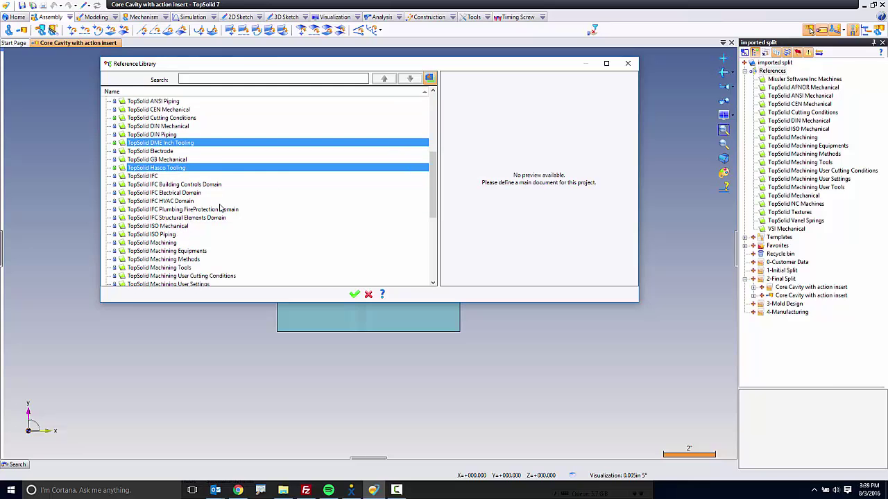
scroll(218, 205, down, 4)
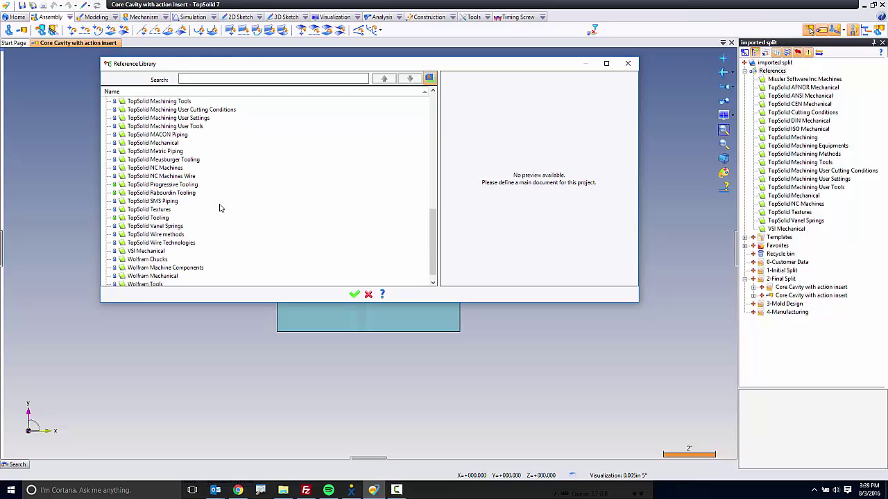
click(154, 219)
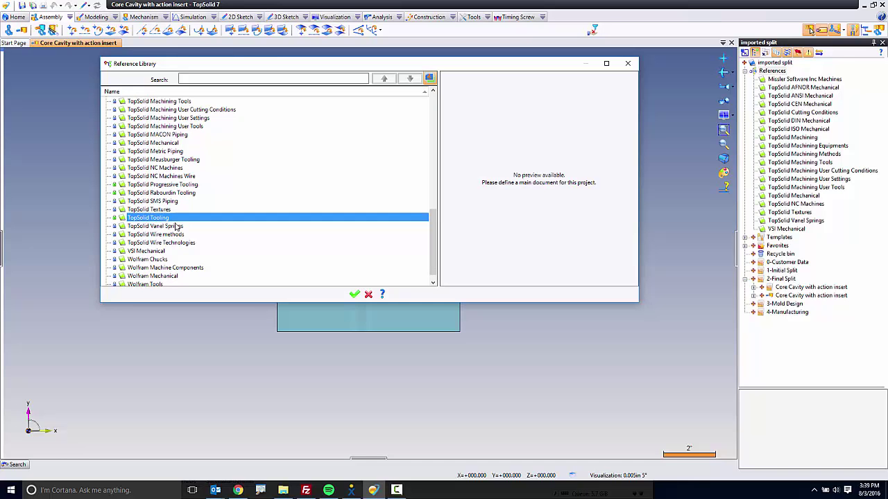
click(354, 294)
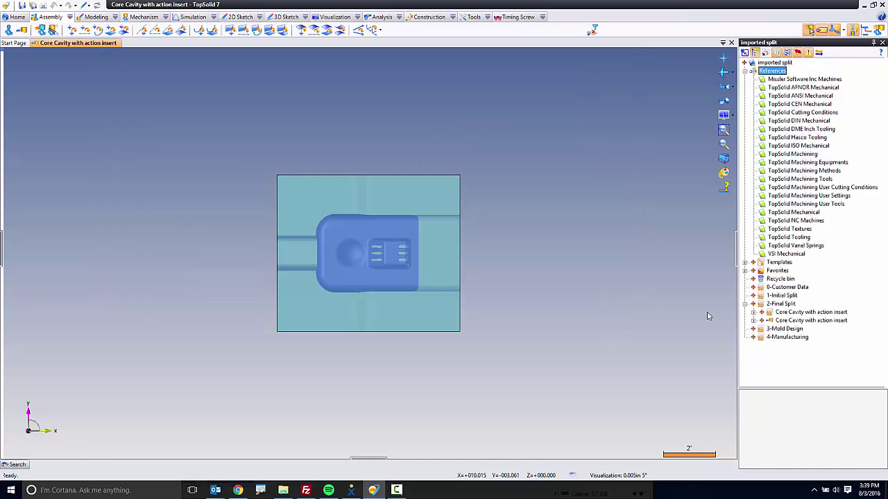
- Expand the Core Cavity with action insert assembly in isometric view and briefly open cover1a.Cavity block
click(744, 70)
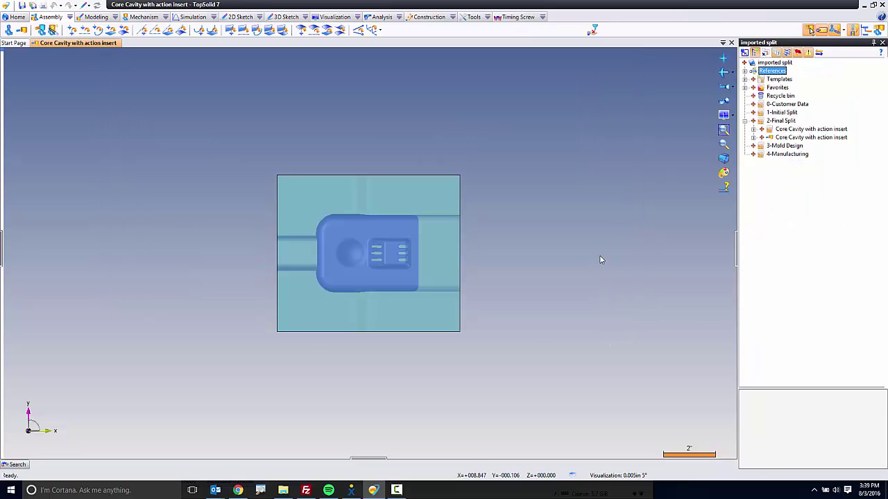
click(753, 129)
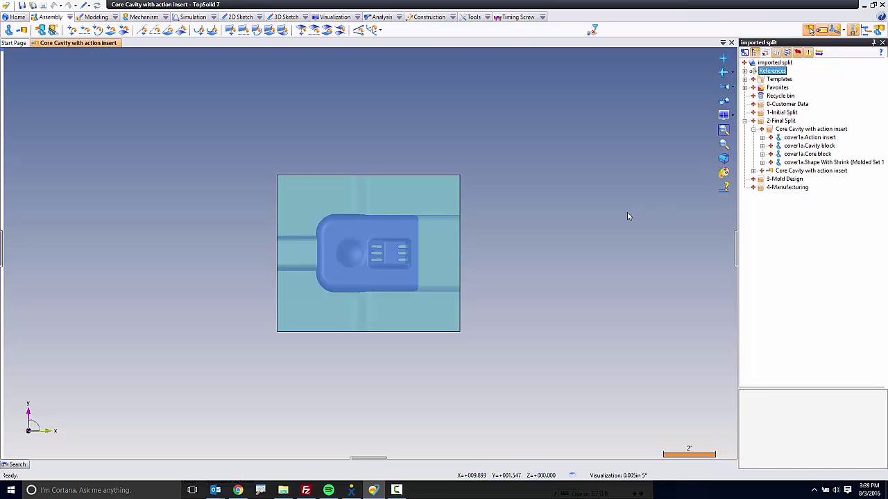
key(Home)
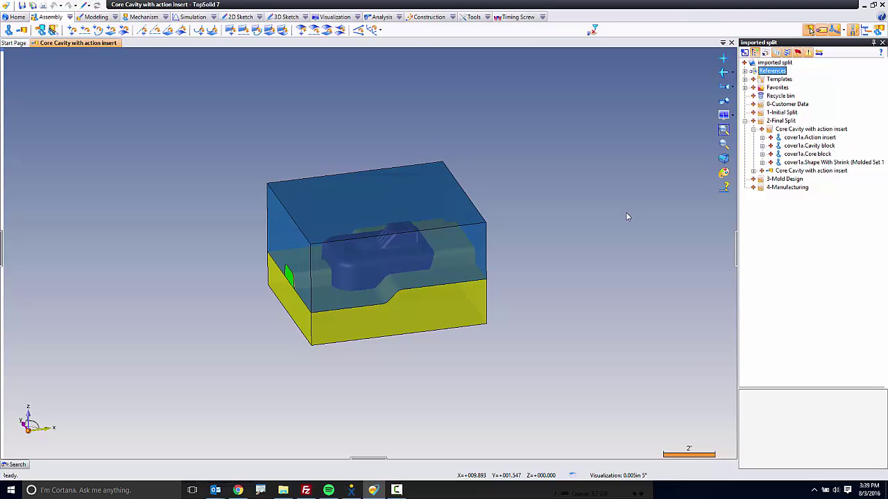
click(424, 195)
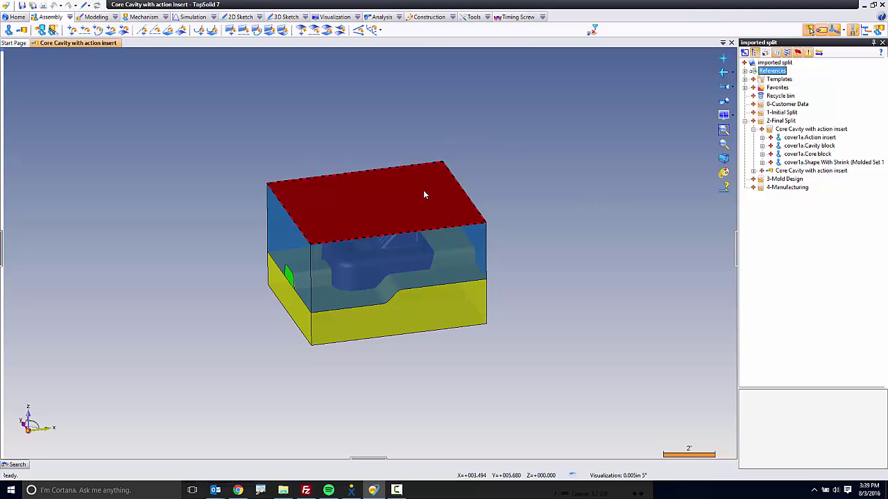
click(458, 209)
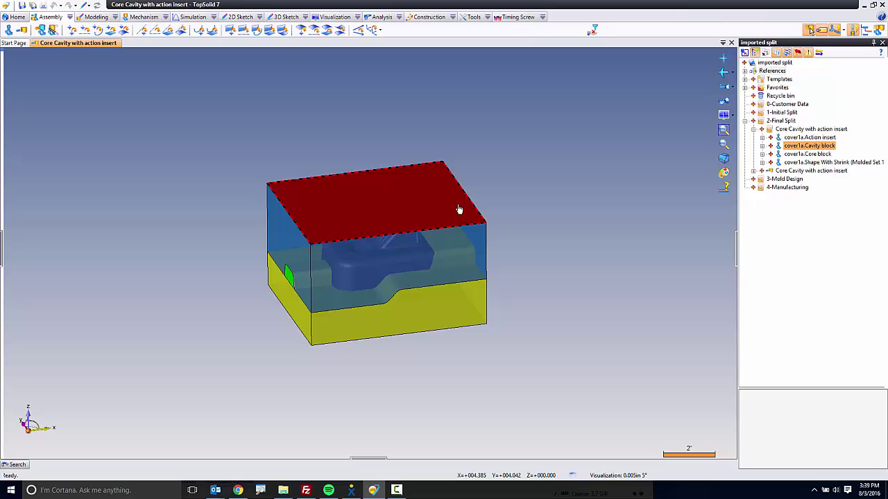
double_click(806, 147)
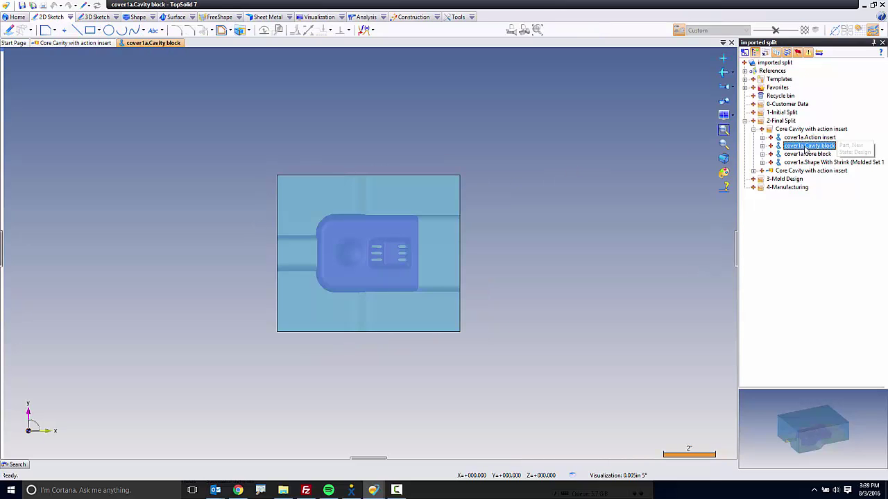
middle_click(157, 45)
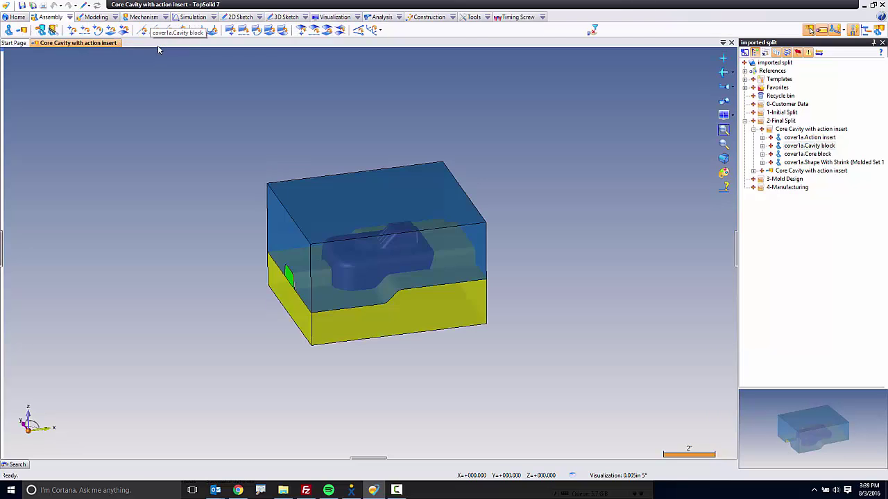
- Edit the Cavity block in place and provide it the Core Cavity Block function
right_click(386, 195)
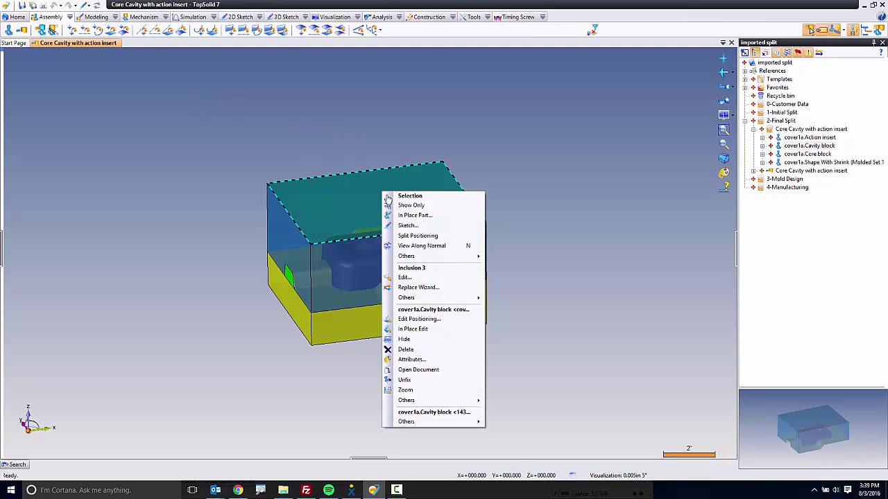
click(439, 332)
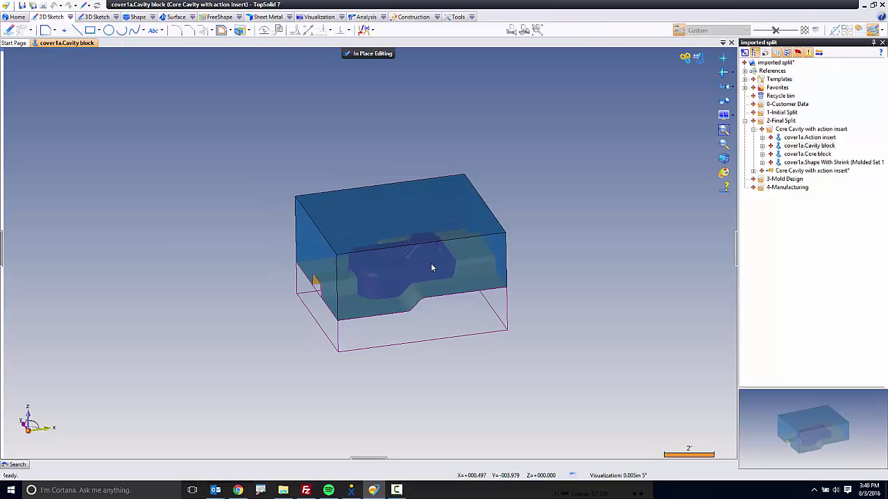
click(472, 17)
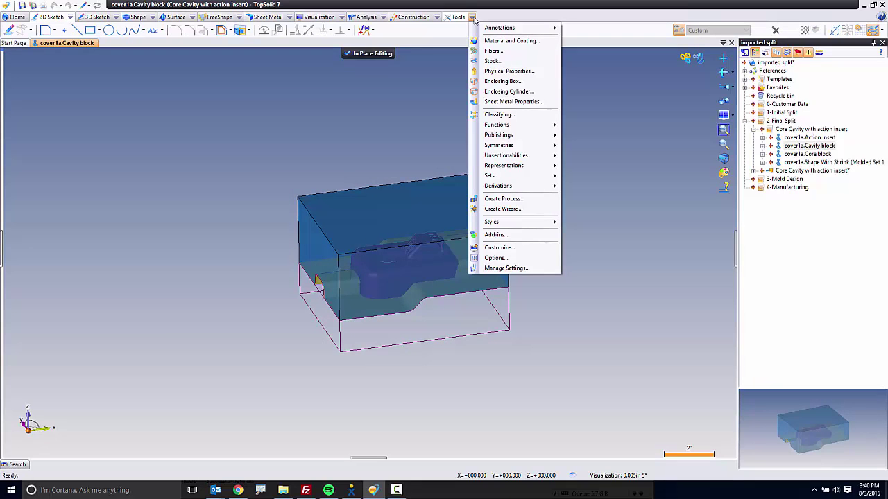
mouse_move(509, 128)
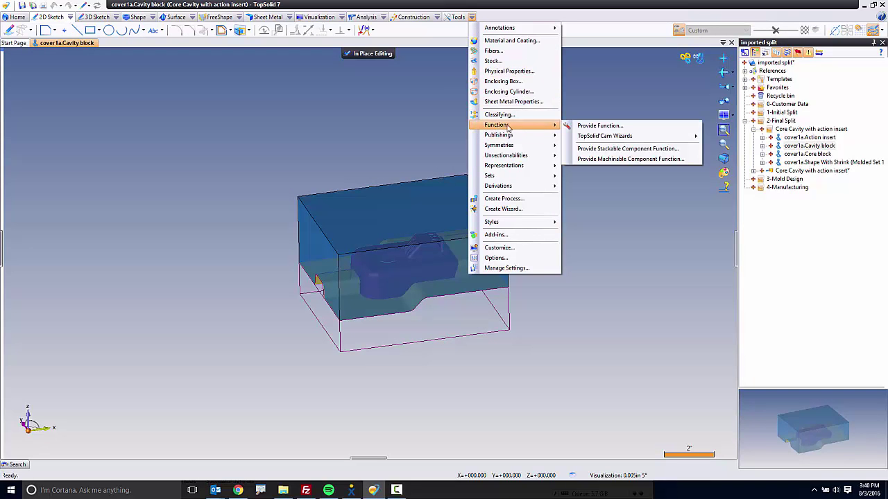
click(620, 127)
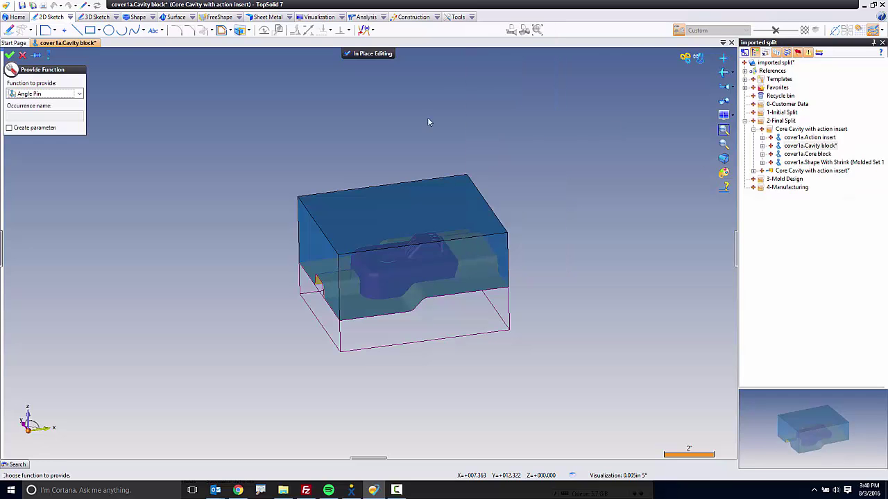
click(79, 94)
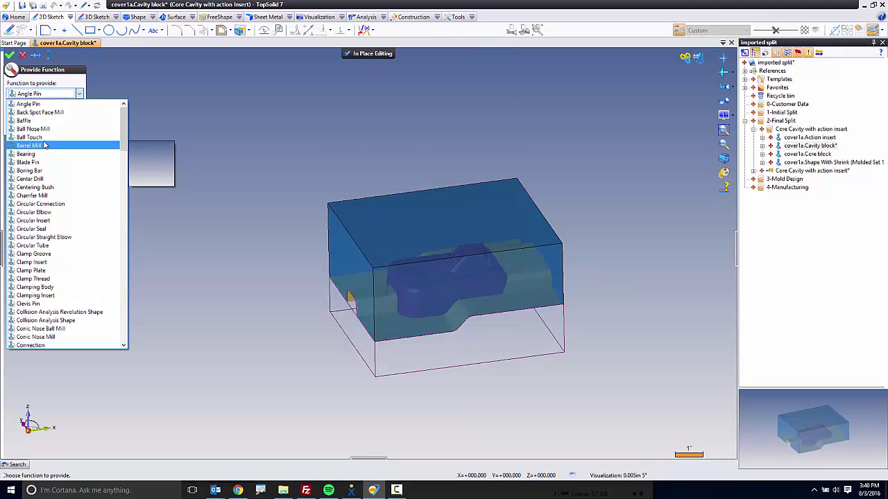
scroll(43, 128, down, 3)
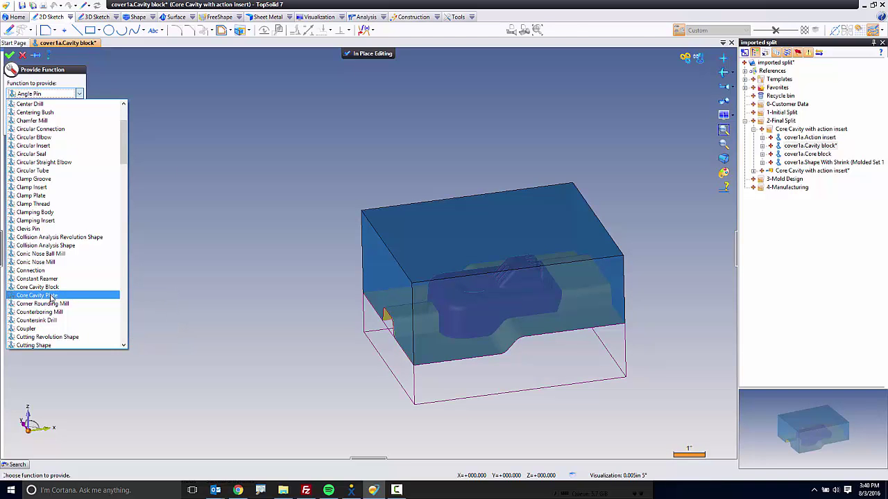
click(59, 289)
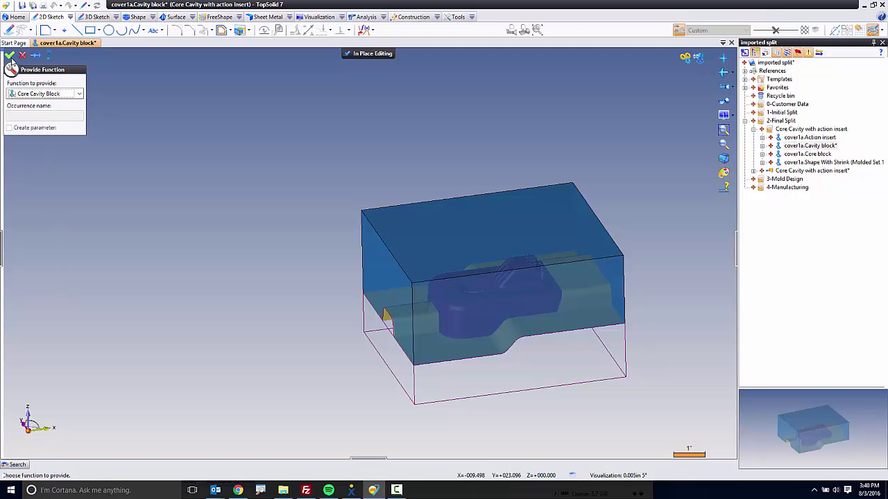
click(10, 60)
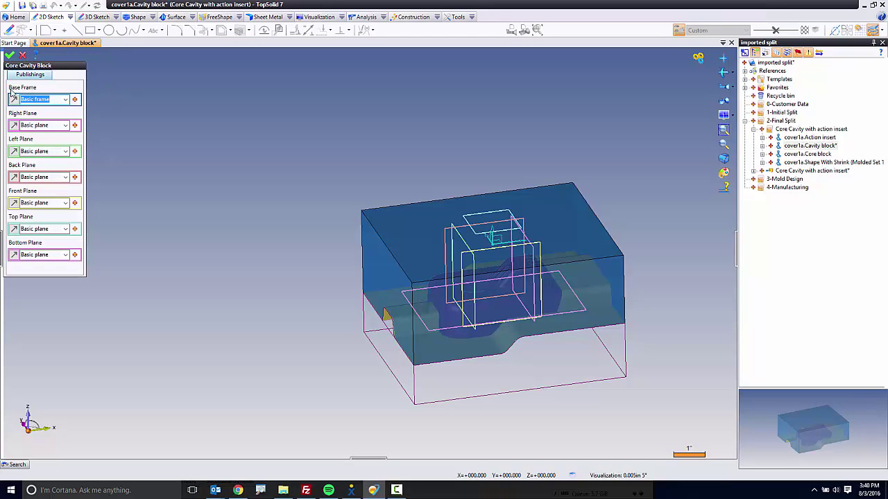
- Set the base frame to Absolute Frame and pick the cavity block's right and left faces as planes
click(66, 100)
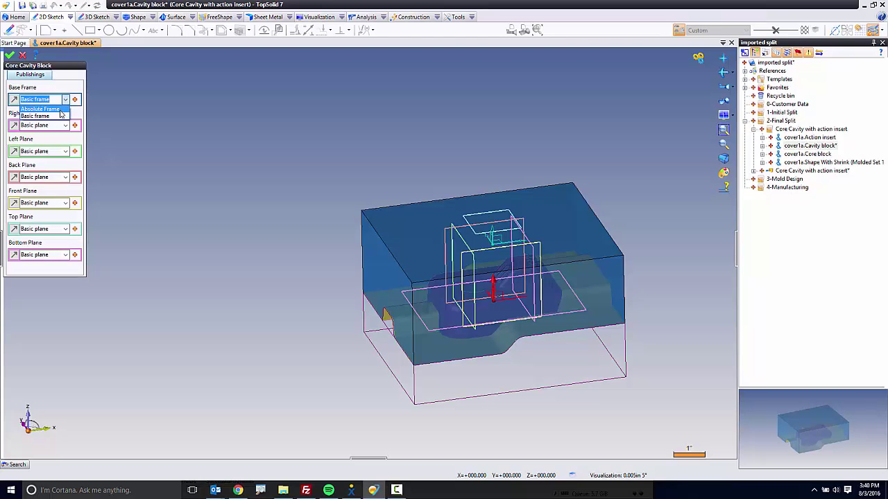
click(60, 110)
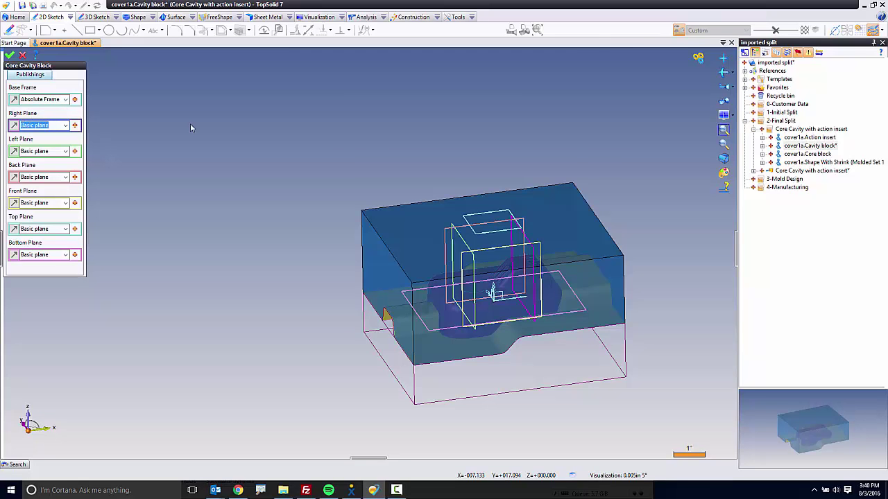
middle_drag(362, 143, 366, 235)
click(574, 281)
click(372, 240)
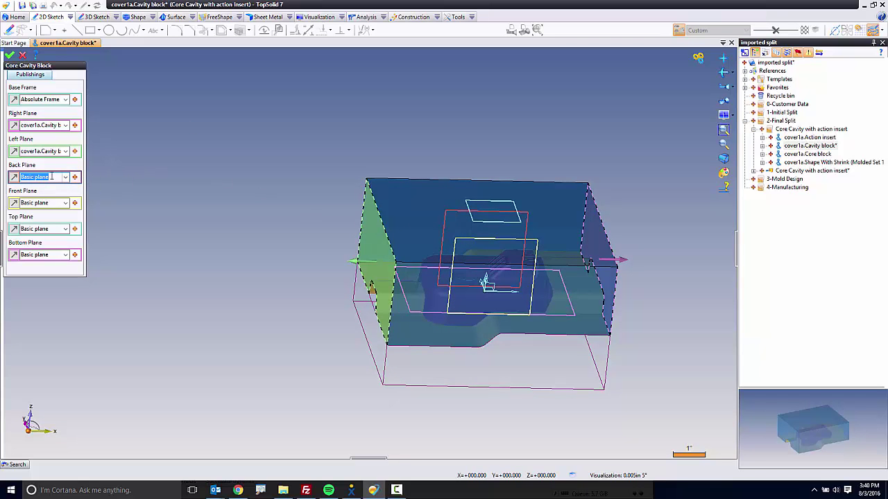
- Pick the back, front, top and bottom faces as planes and confirm the function
middle_drag(276, 191, 389, 419)
click(322, 244)
click(479, 340)
click(366, 215)
middle_drag(300, 276, 347, 364)
click(407, 291)
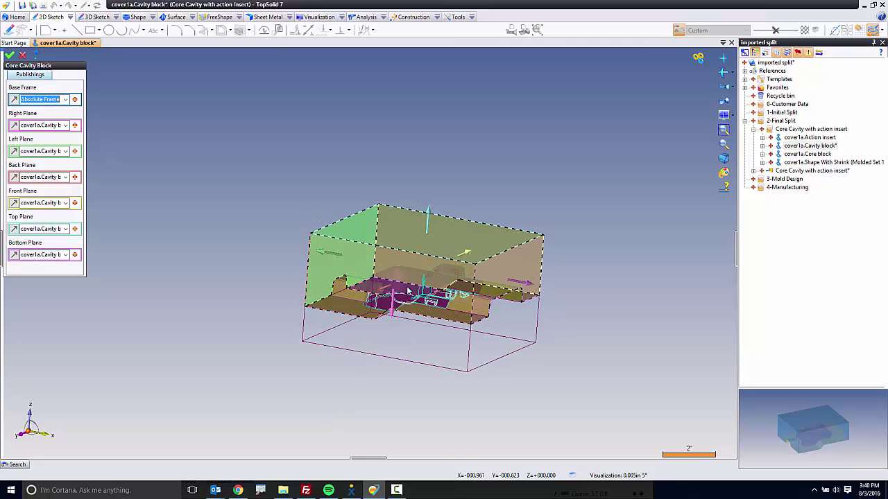
middle_drag(412, 293, 225, 148)
click(9, 56)
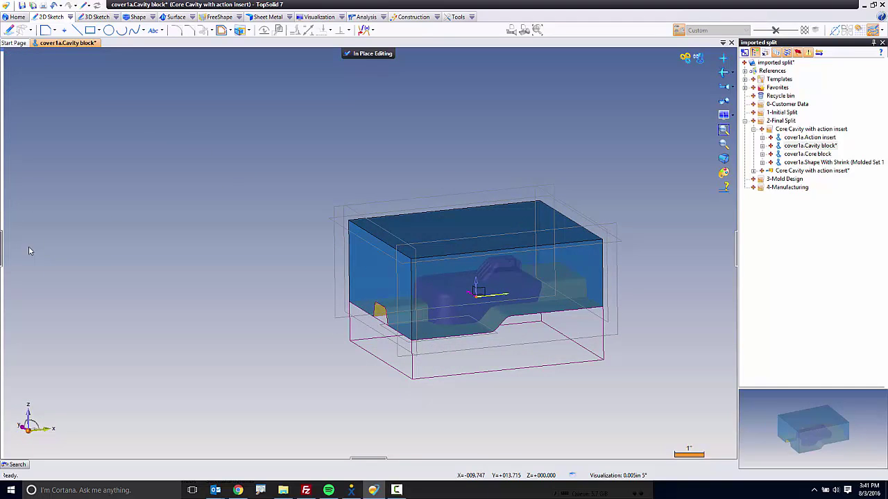
- List the Cavity block's Functions > Core Cavity Block entities and hide its frame and planes
click(2, 257)
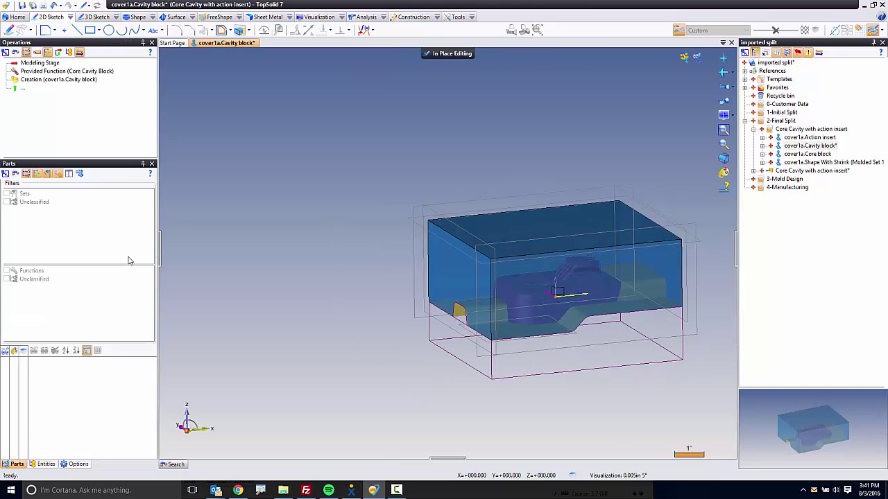
click(43, 464)
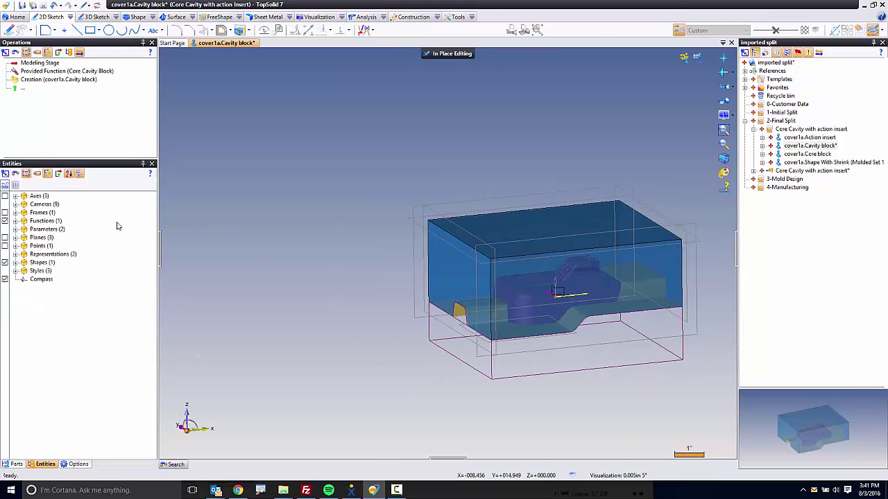
click(40, 222)
click(16, 221)
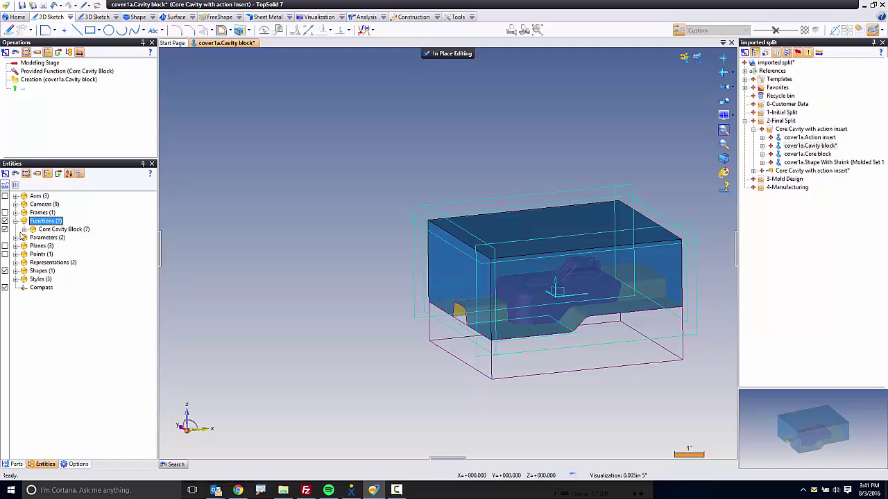
click(24, 229)
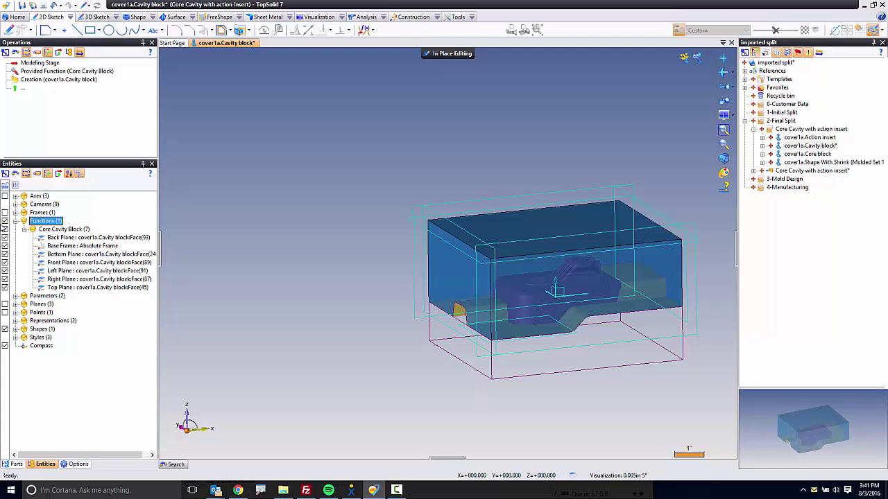
click(5, 220)
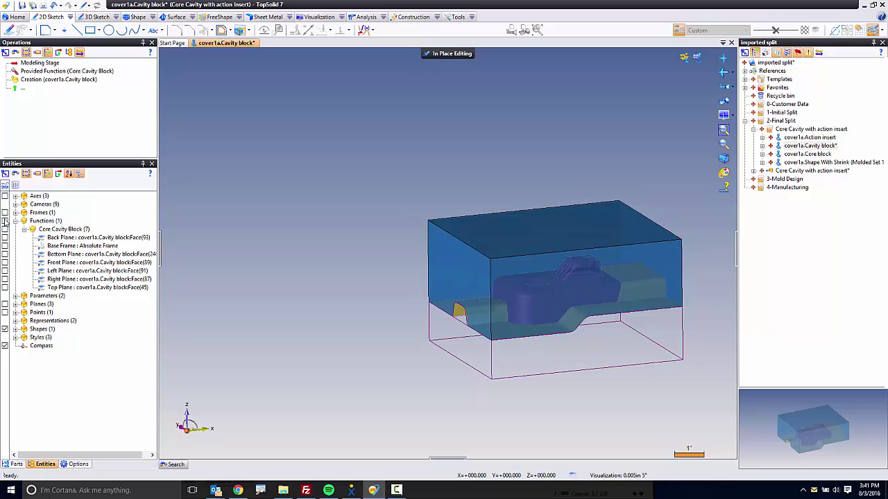
- Exit cavity-block editing, save the assembly with Ctrl+S, and edit the Core block in place
click(446, 54)
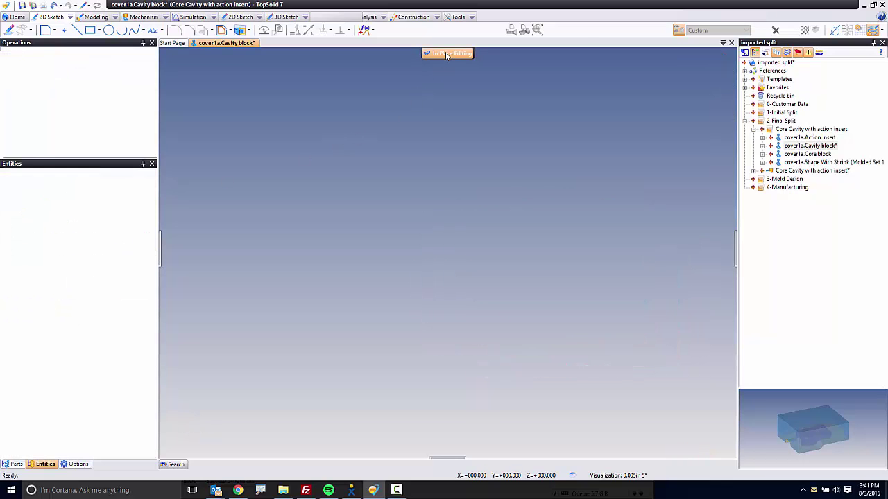
key(ctrl+s)
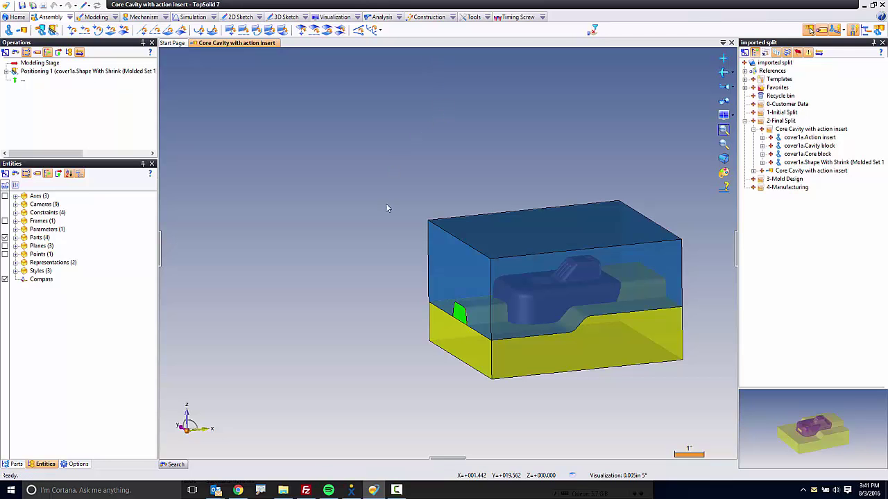
click(445, 346)
right_click(447, 350)
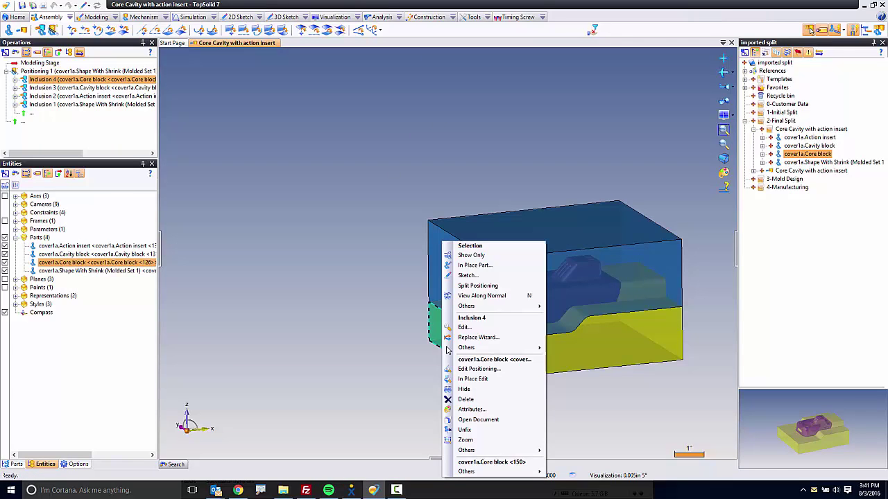
click(472, 379)
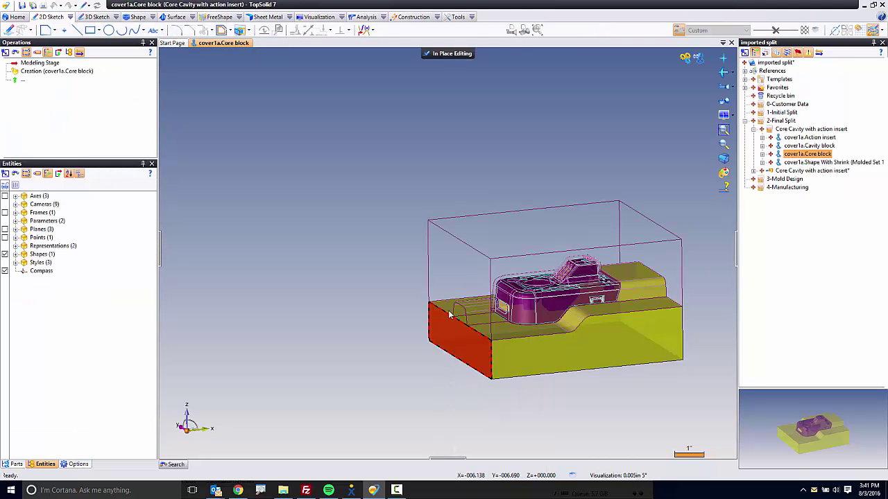
- Provide the Core block the Core Cavity Block function via Tools > Functions > Provide Function
click(472, 17)
mouse_move(516, 124)
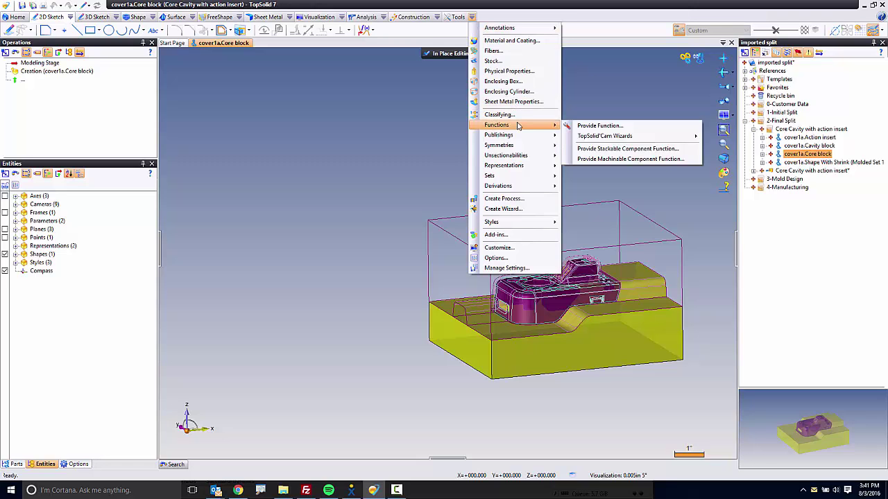
click(581, 126)
click(238, 93)
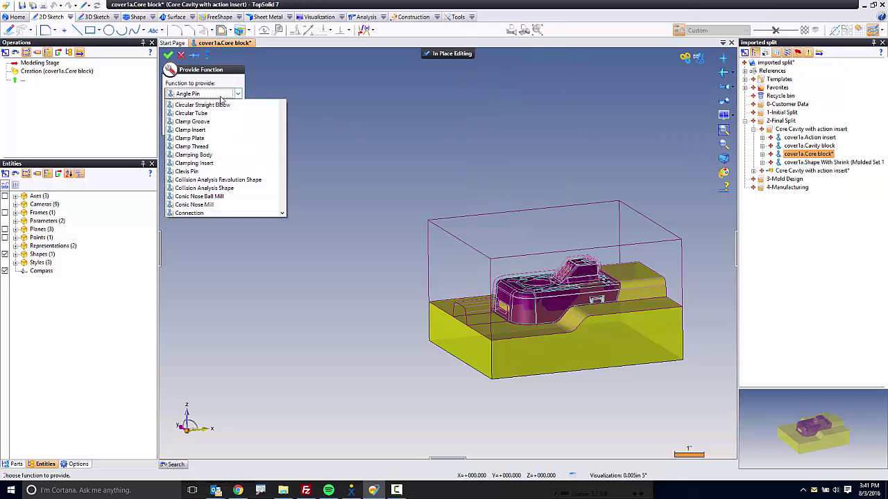
drag(282, 142, 282, 178)
click(223, 180)
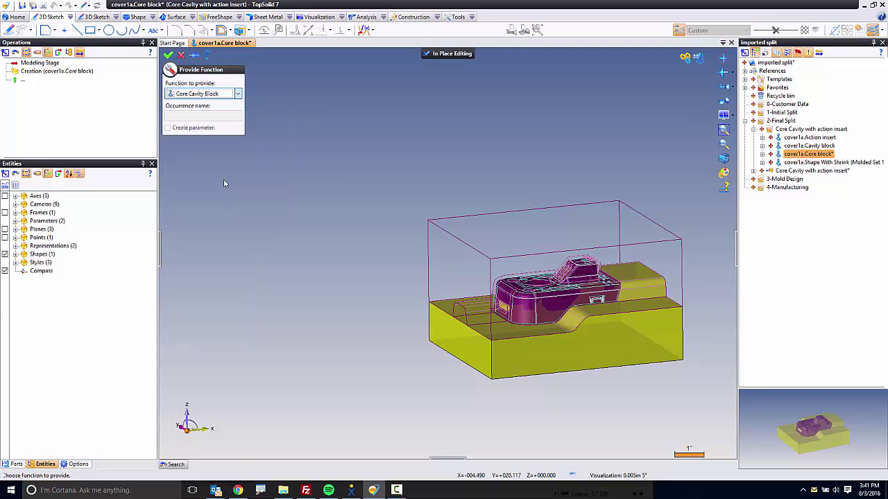
click(168, 54)
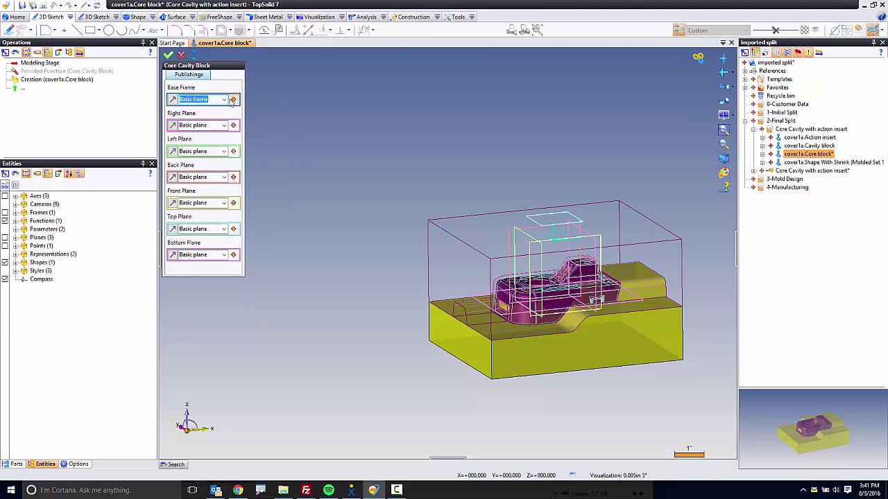
- Use Absolute Frame and the core block's right, left, back, front, top and bottom faces as planes
click(224, 99)
click(217, 111)
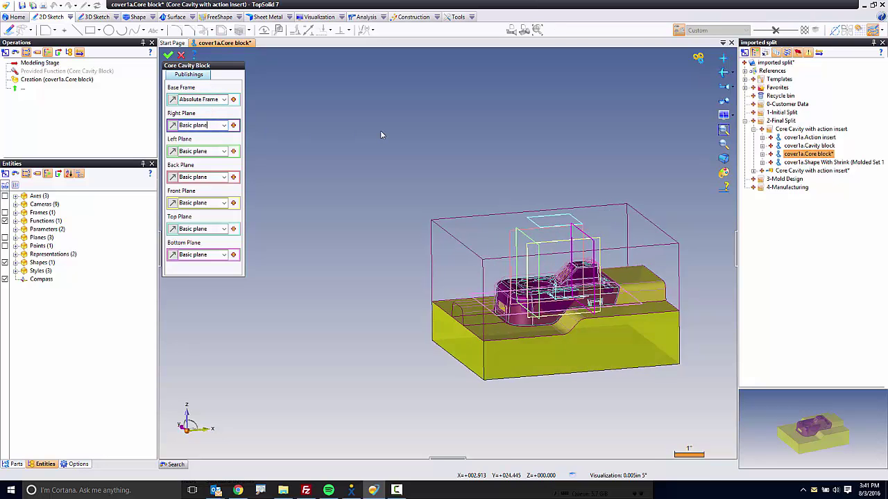
click(613, 326)
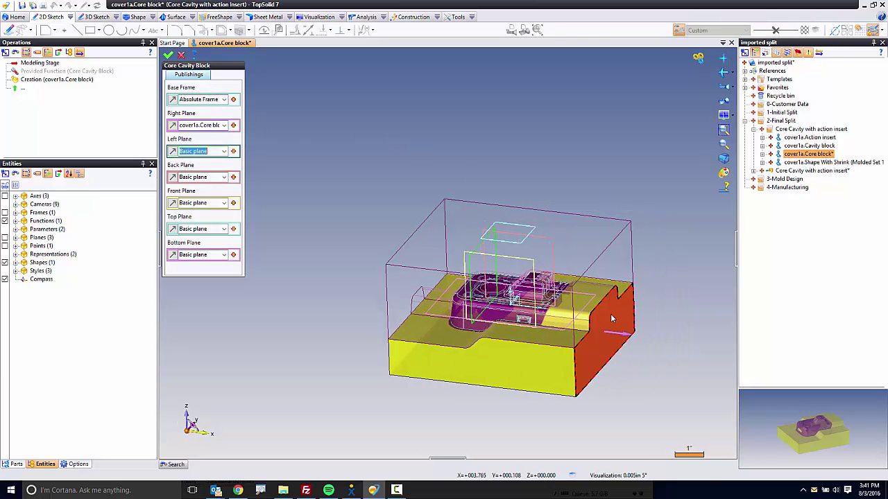
click(436, 358)
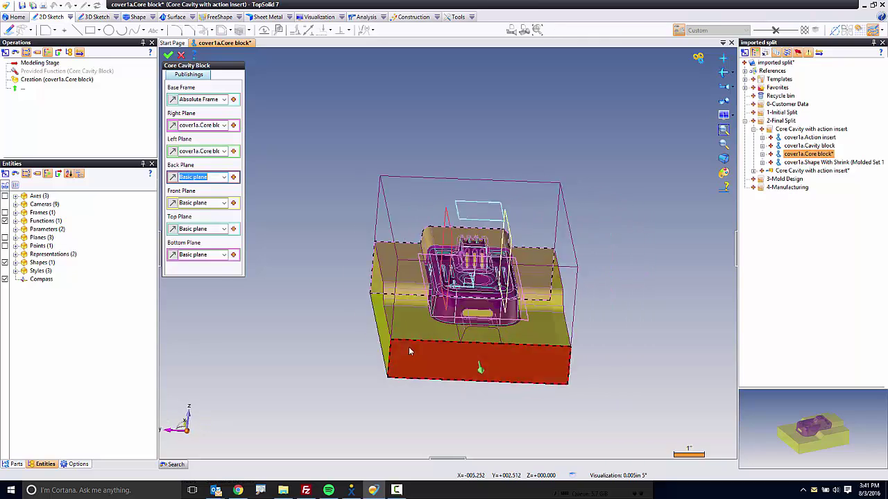
click(408, 352)
click(376, 348)
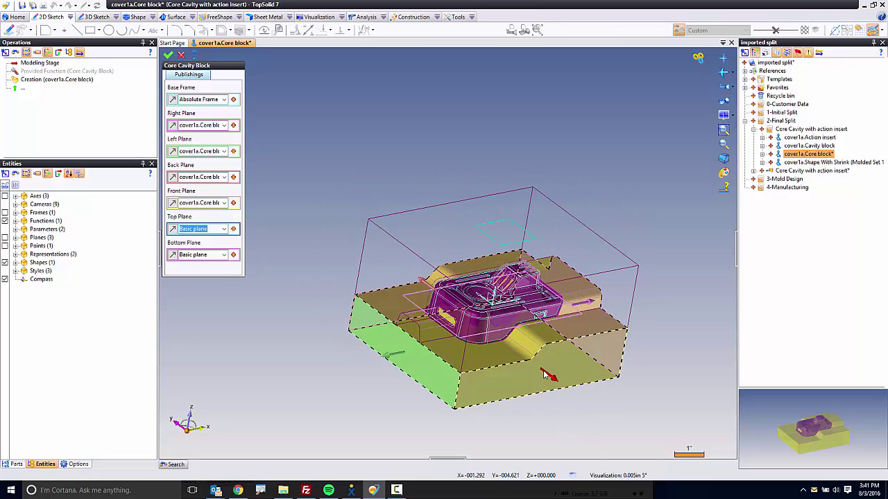
click(584, 323)
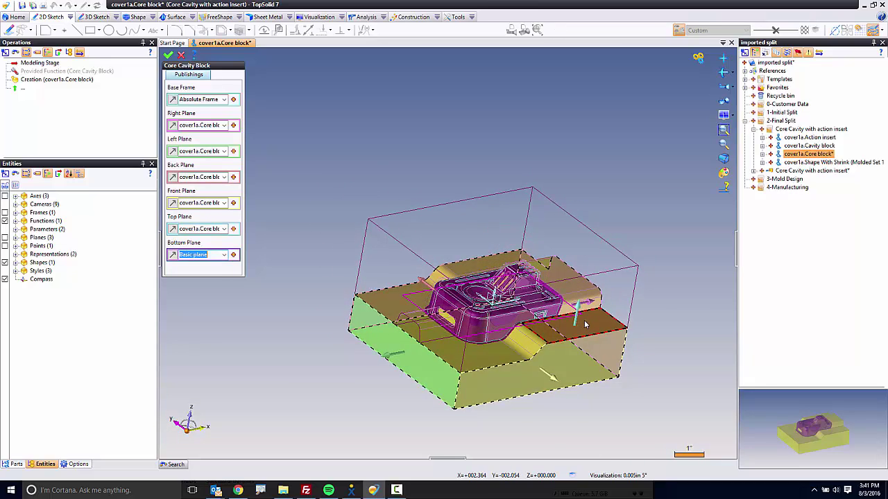
click(487, 364)
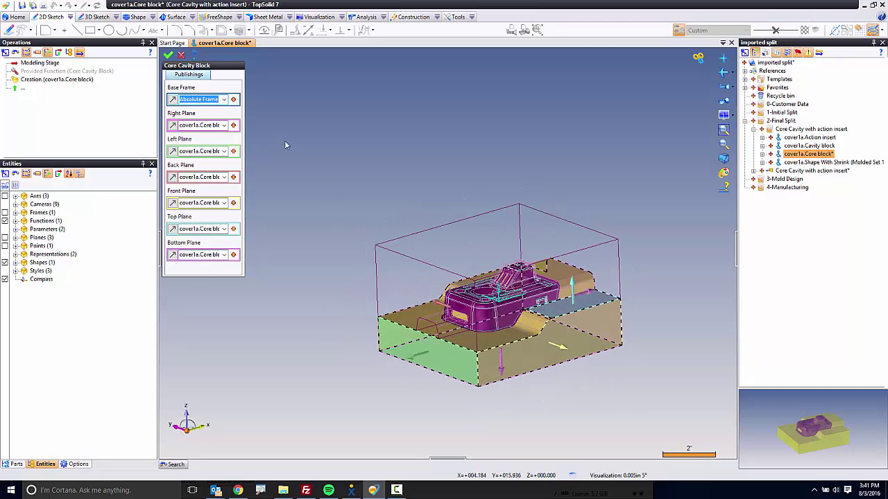
click(169, 56)
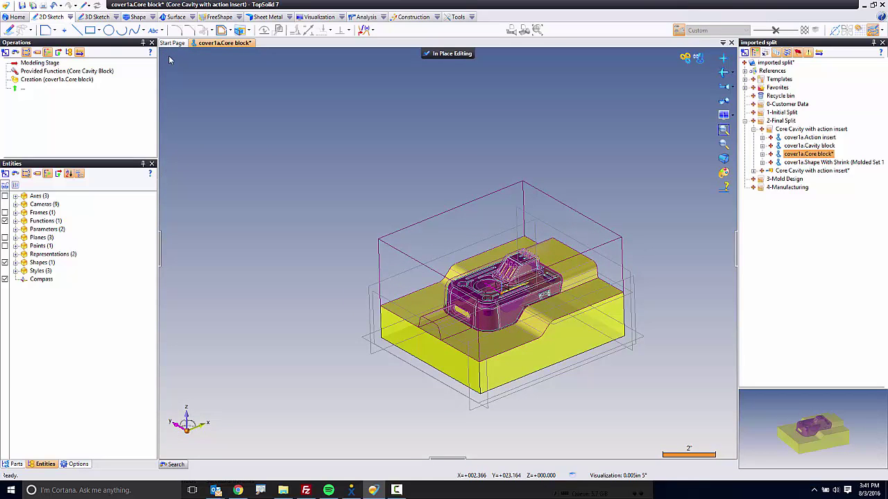
- Finish in-place editing of the Core block and save the Core Cavity with action insert assembly
click(447, 55)
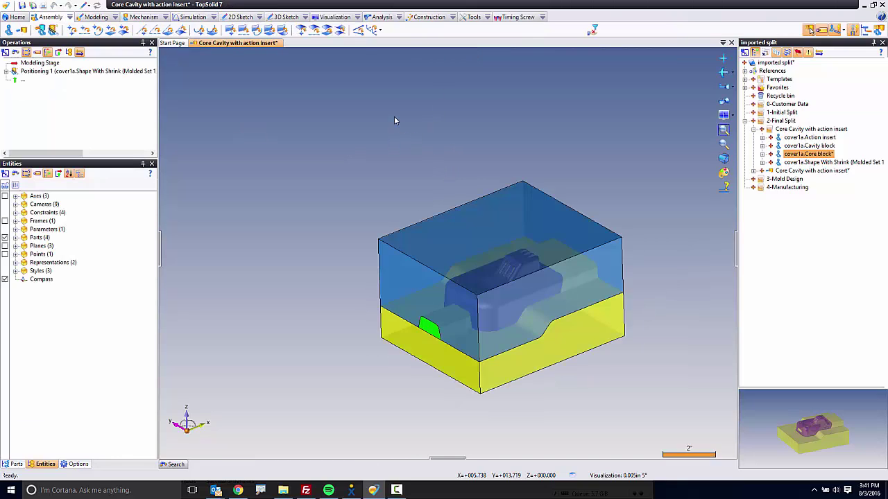
middle_drag(394, 121, 371, 114)
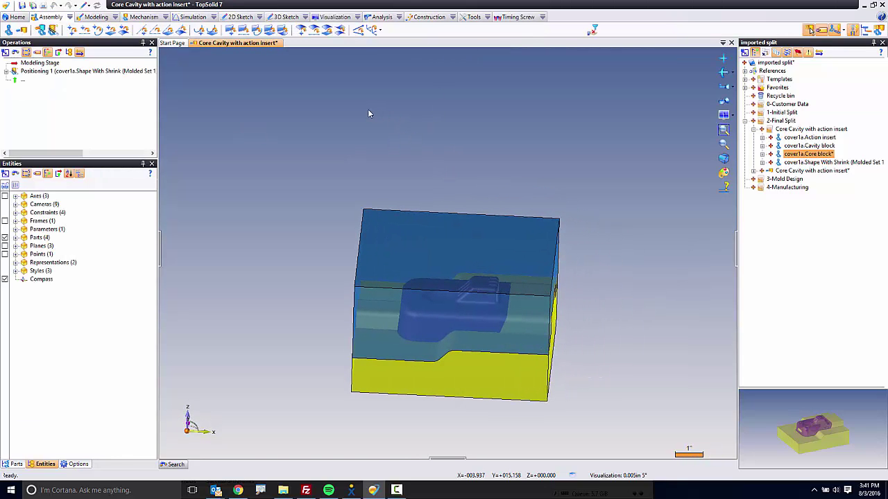
key(ctrl+s)
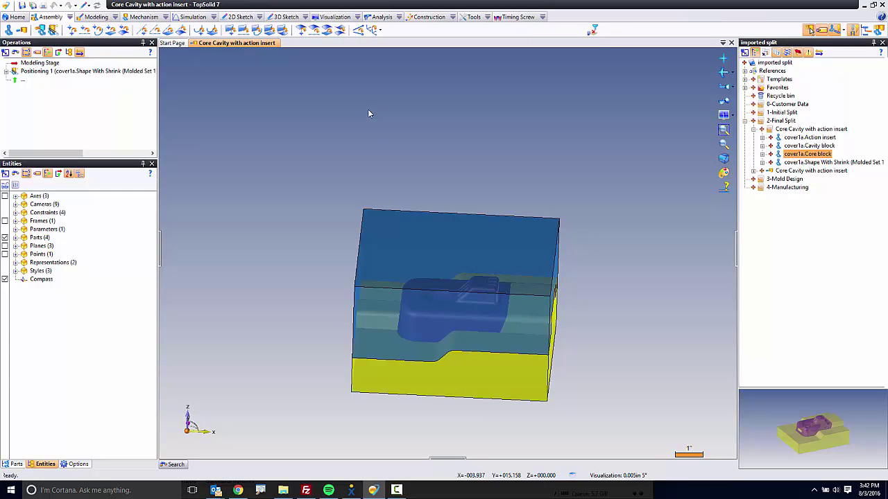